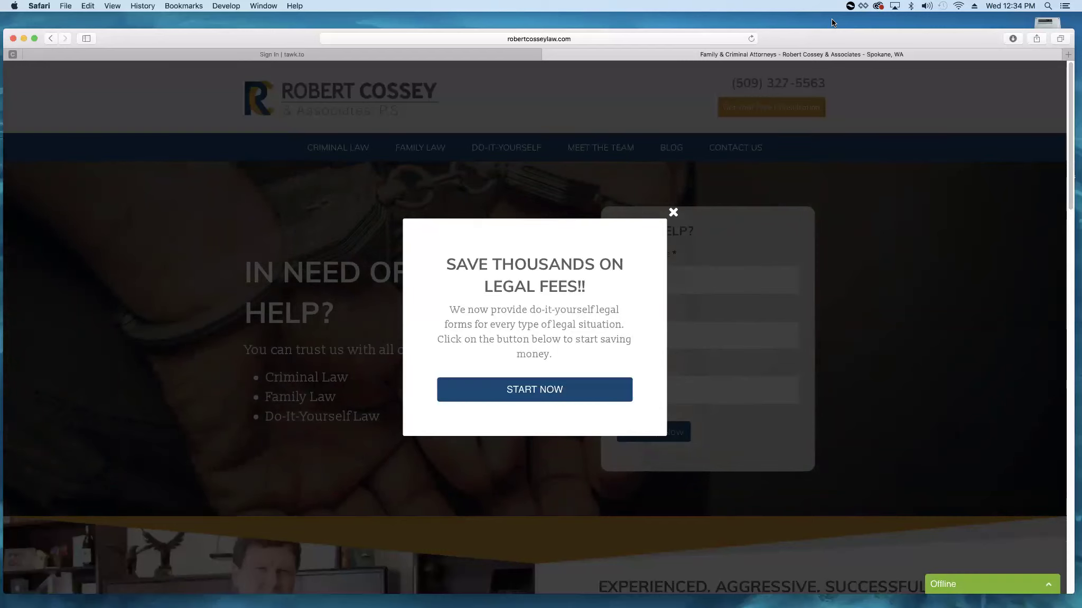
# - Dismiss the legal fees pop-up and open fillthoseemptyseats.com in a new browser tab
pyautogui.click(673, 213)
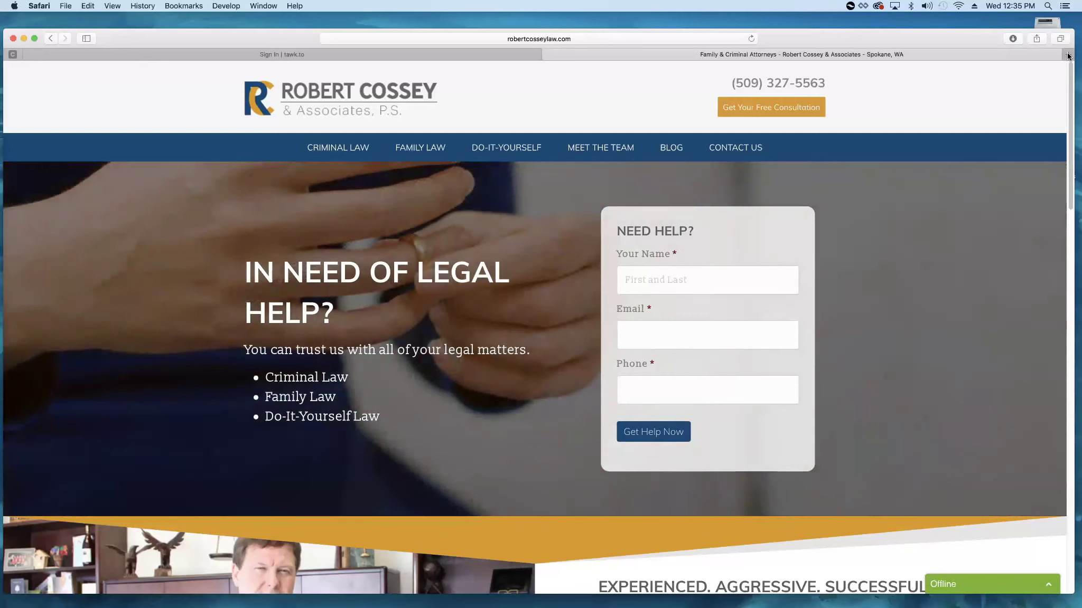
pyautogui.click(1066, 55)
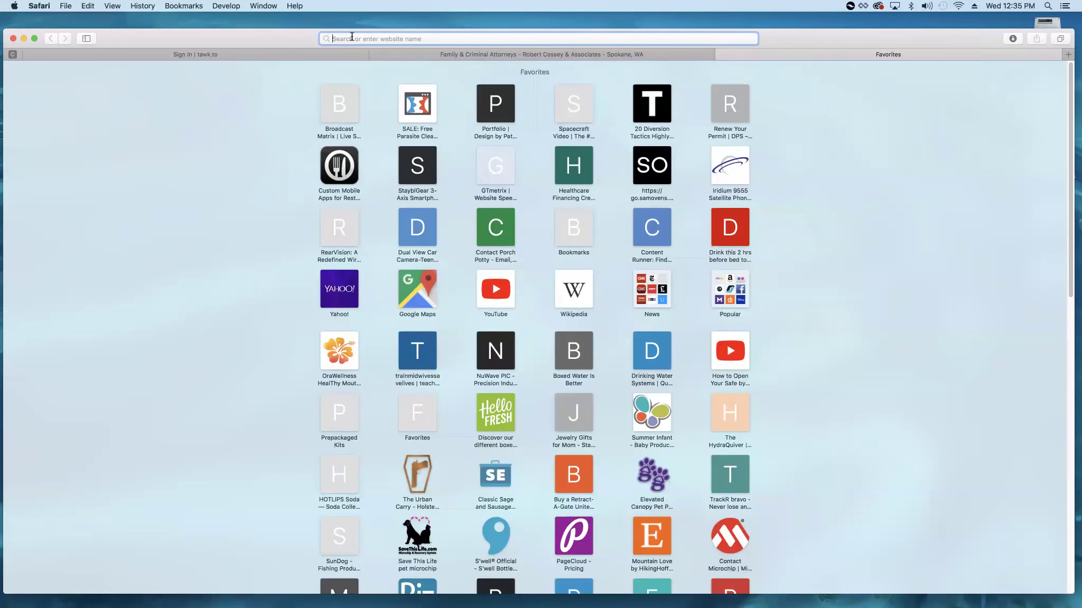
pyautogui.write('fillthose')
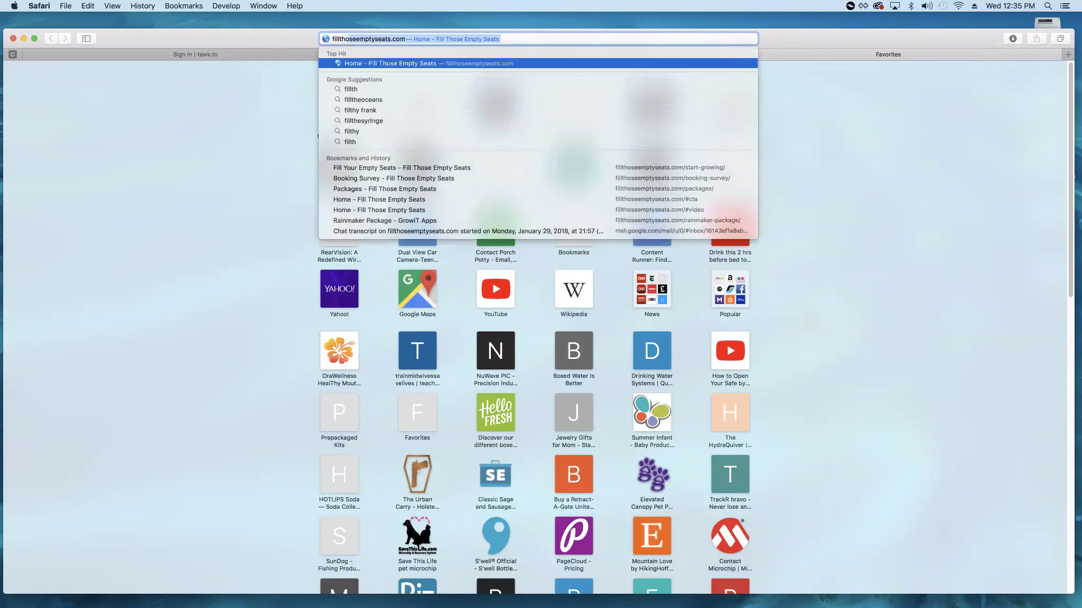
pyautogui.write('emptyseats.com')
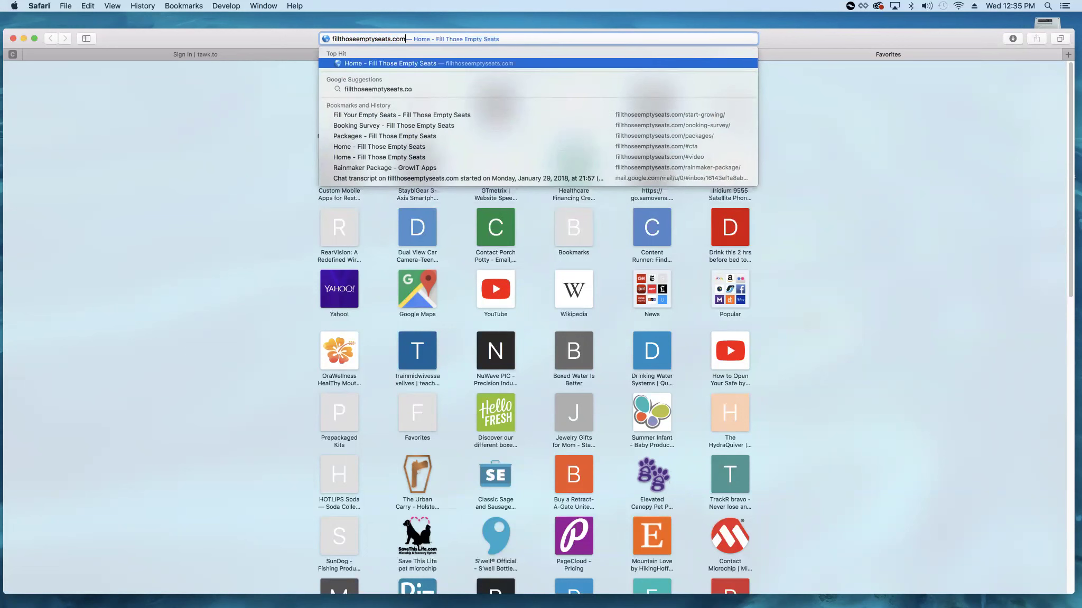
pyautogui.press('Return')
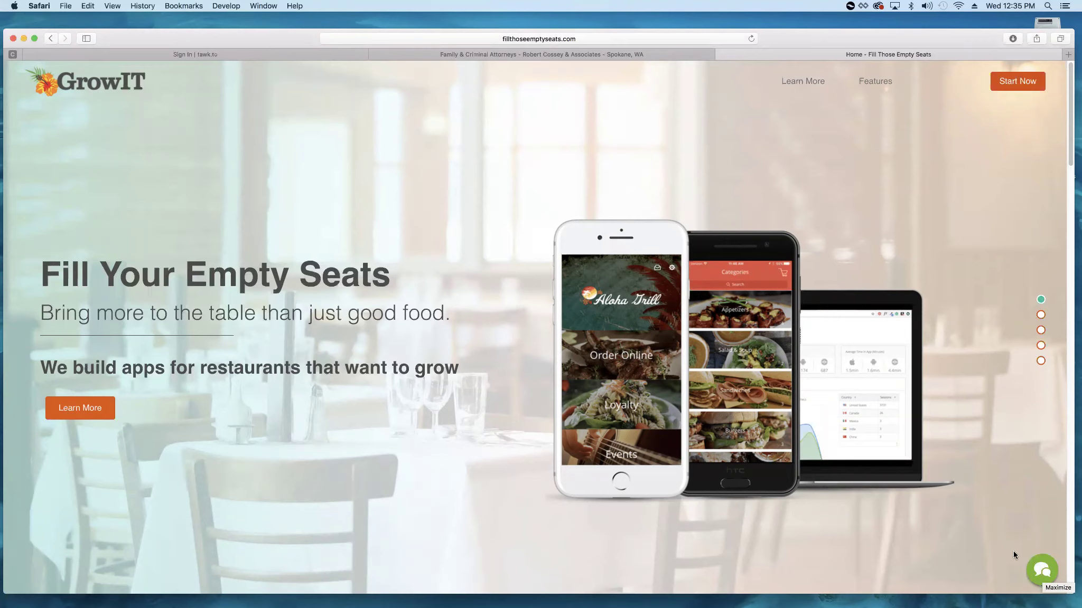
# - Sign in to the tawk.to dashboard with the saved credentials and open the iMac CDA Office visitor's chat from Monitoring
pyautogui.click(210, 53)
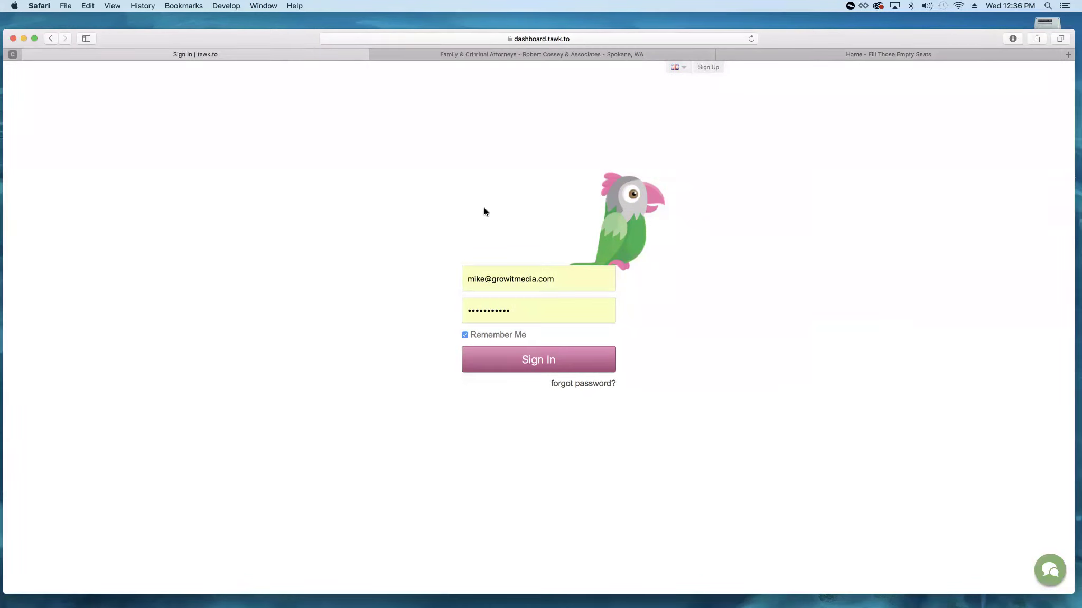
pyautogui.click(531, 360)
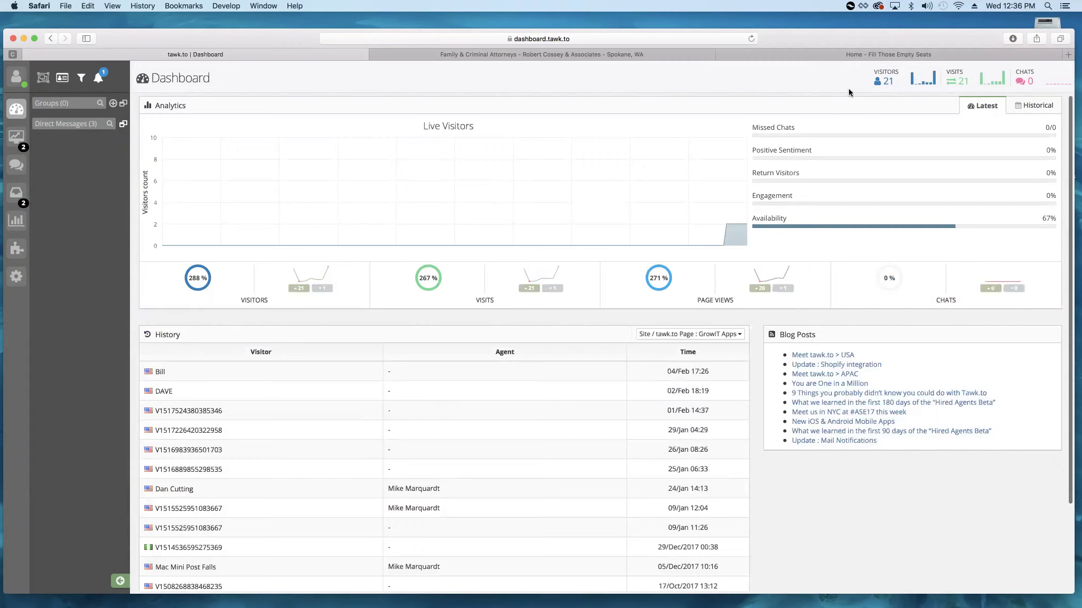
pyautogui.click(21, 148)
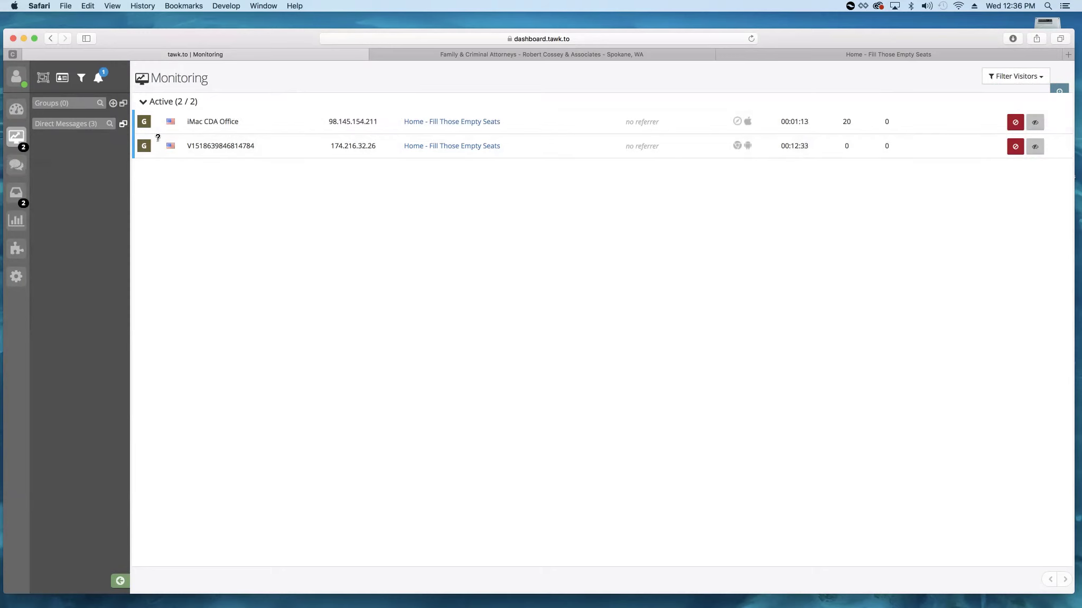
pyautogui.click(228, 122)
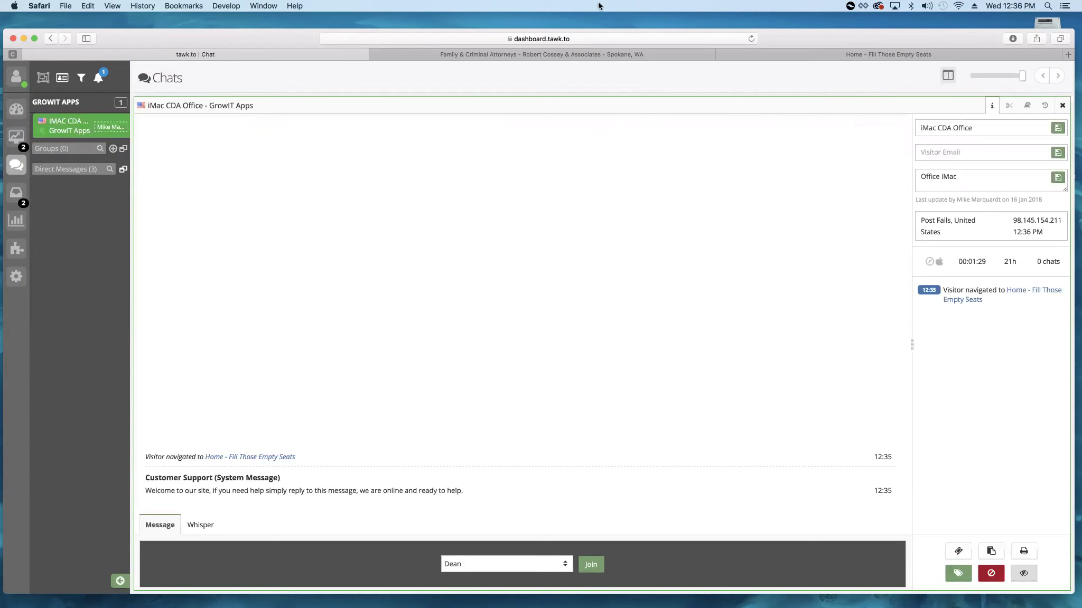
# - On the Fill Those Empty Seats page, send the chat message "How does your system work?" and read through the reply
pyautogui.click(920, 53)
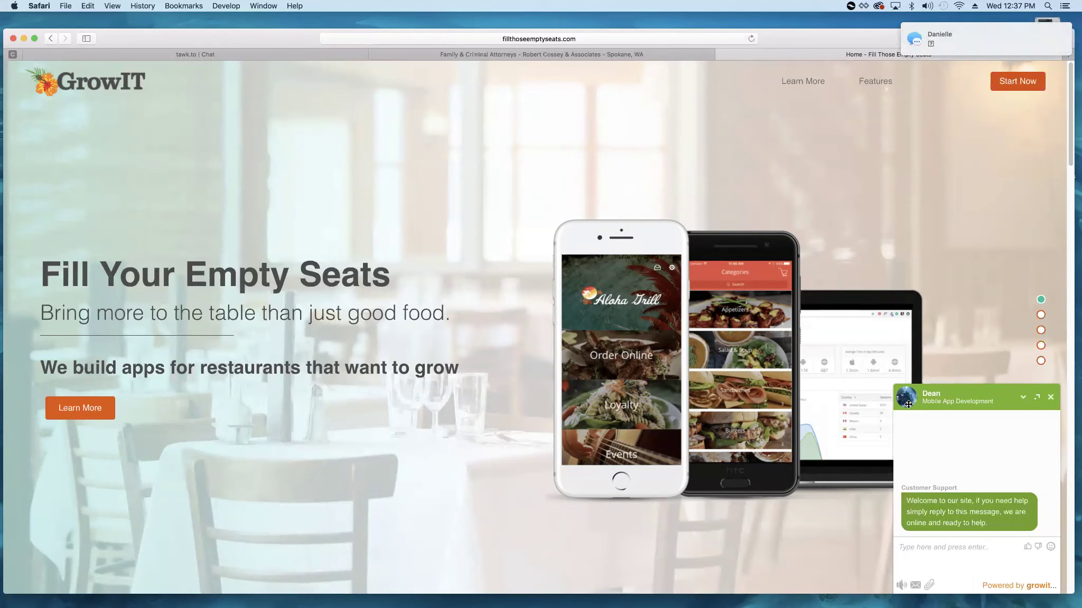
pyautogui.click(1052, 38)
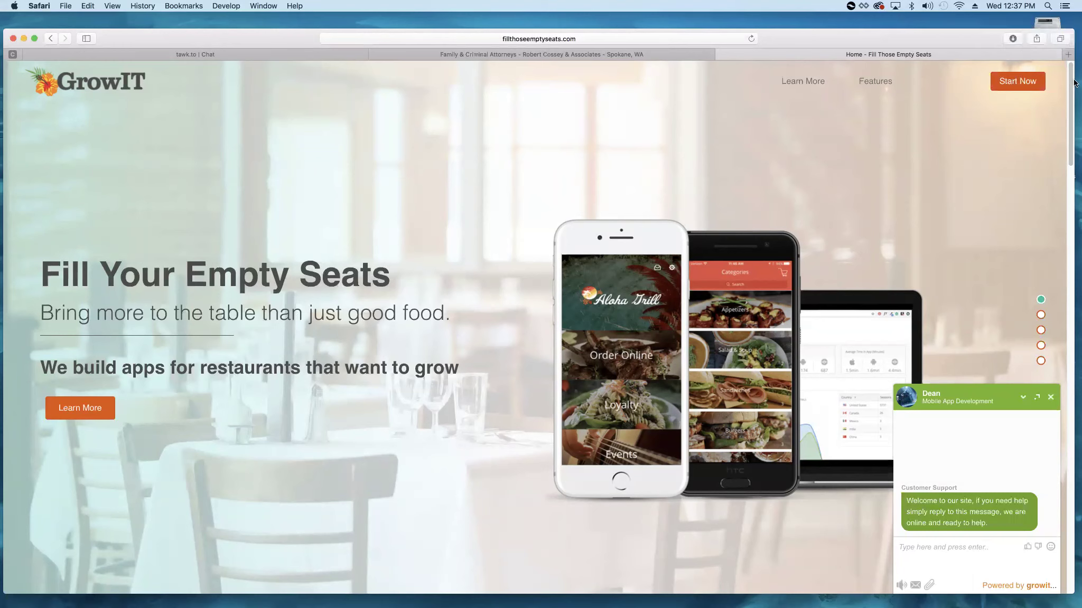
pyautogui.click(945, 534)
pyautogui.write('w ')
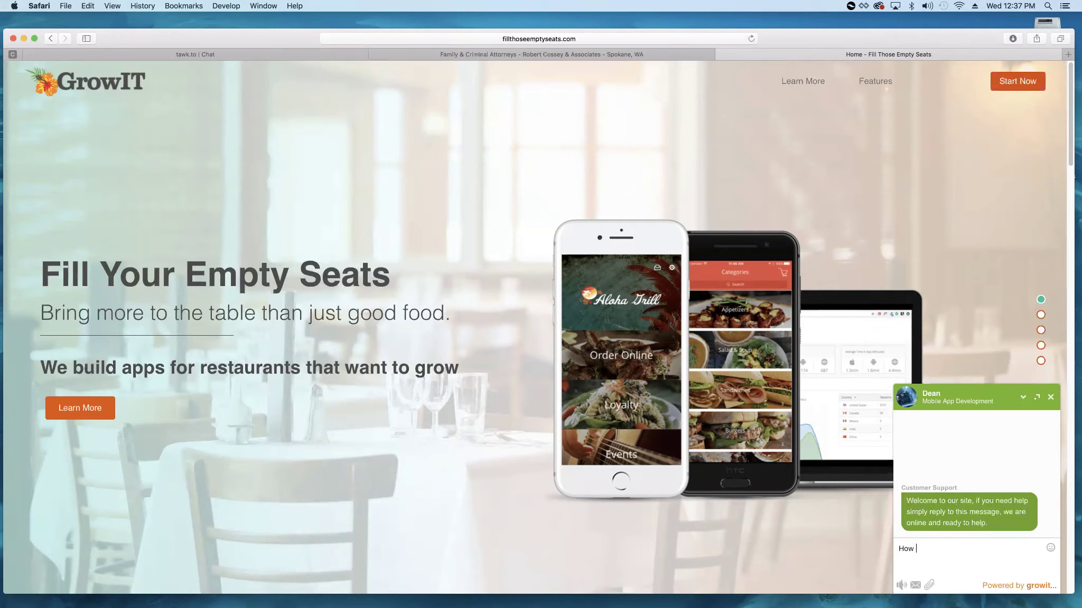
pyautogui.write('does your system work?')
pyautogui.press('Return')
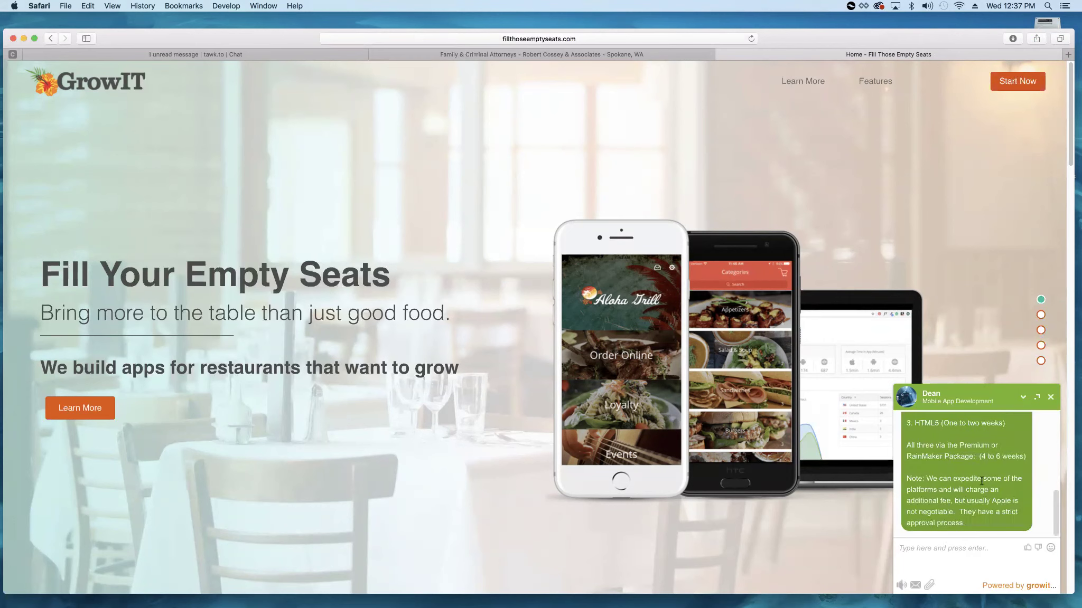
pyautogui.moveTo(1055, 518); pyautogui.dragTo(1053, 460)
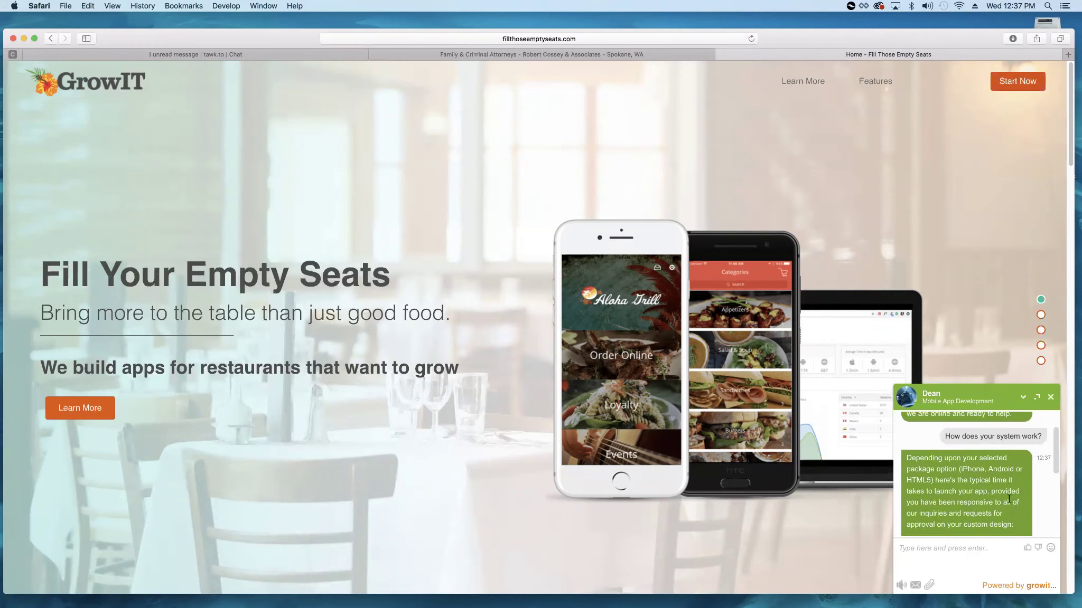
pyautogui.moveTo(1059, 449)
pyautogui.mouseDown()
pyautogui.moveTo(1058, 505)
pyautogui.moveTo(1057, 428)
pyautogui.mouseUp()
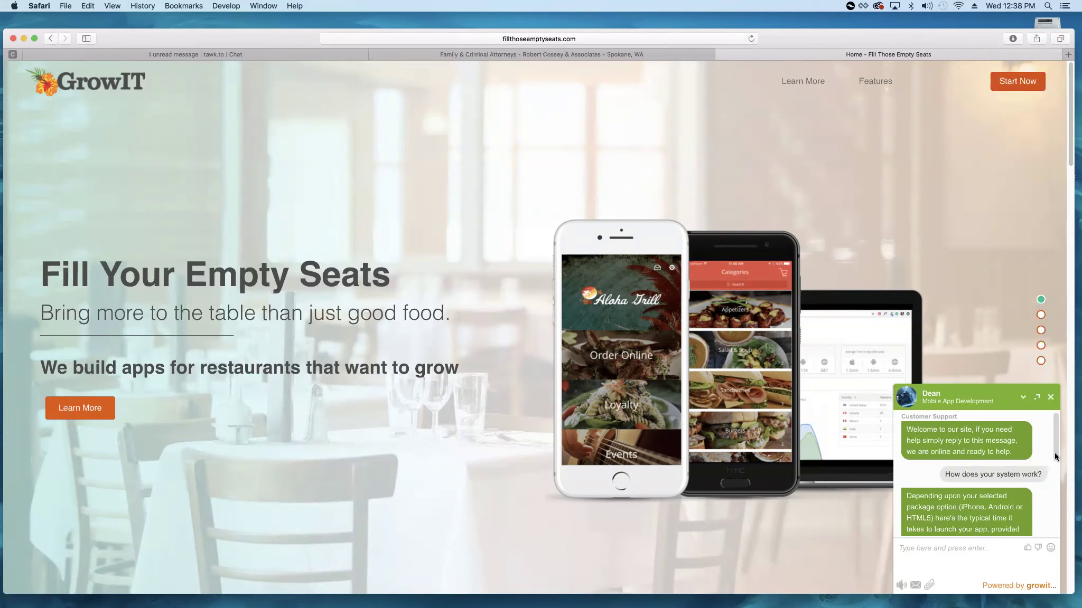
# - Review the visitor's conversation in the tawk.to dashboard and open the GrowIT Apps shortcuts list in Administration
pyautogui.click(246, 53)
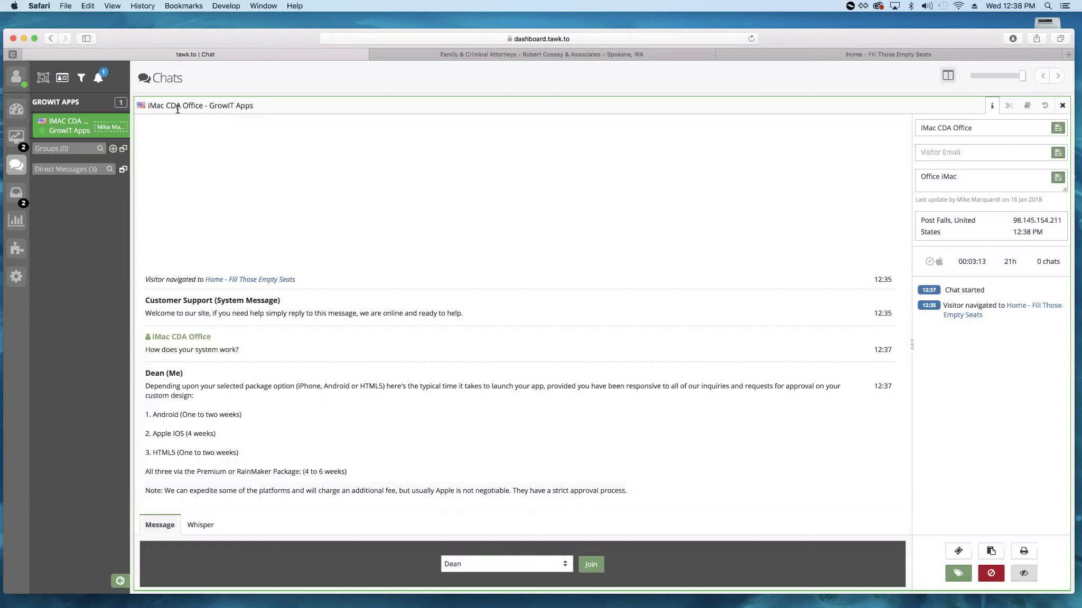
pyautogui.click(16, 279)
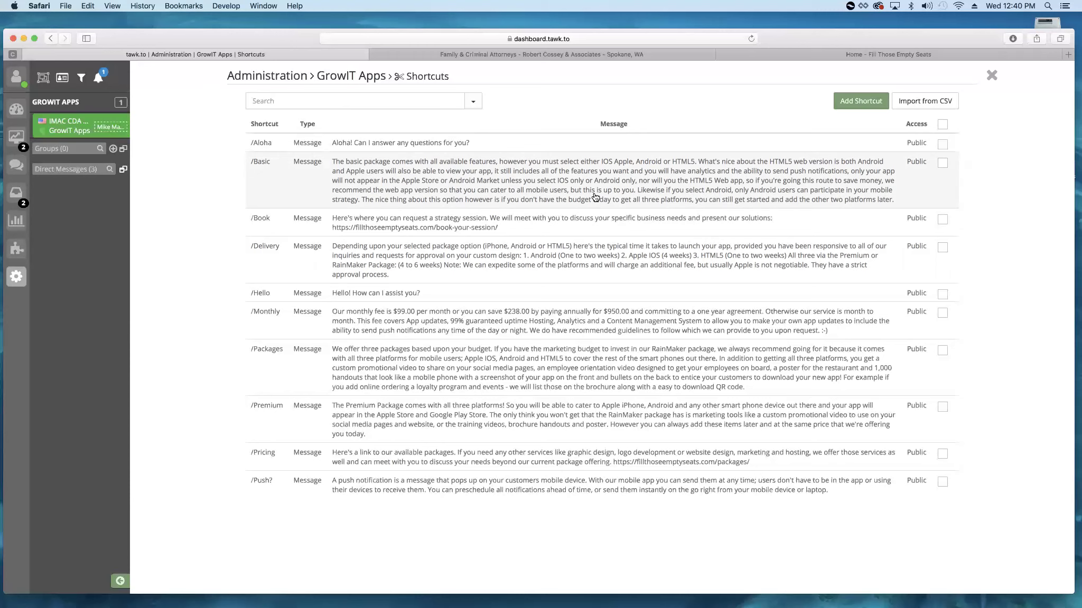
# - Check the availability options for the account, log out of the tawk.to dashboard and return to the Robert Cossey site
pyautogui.click(26, 85)
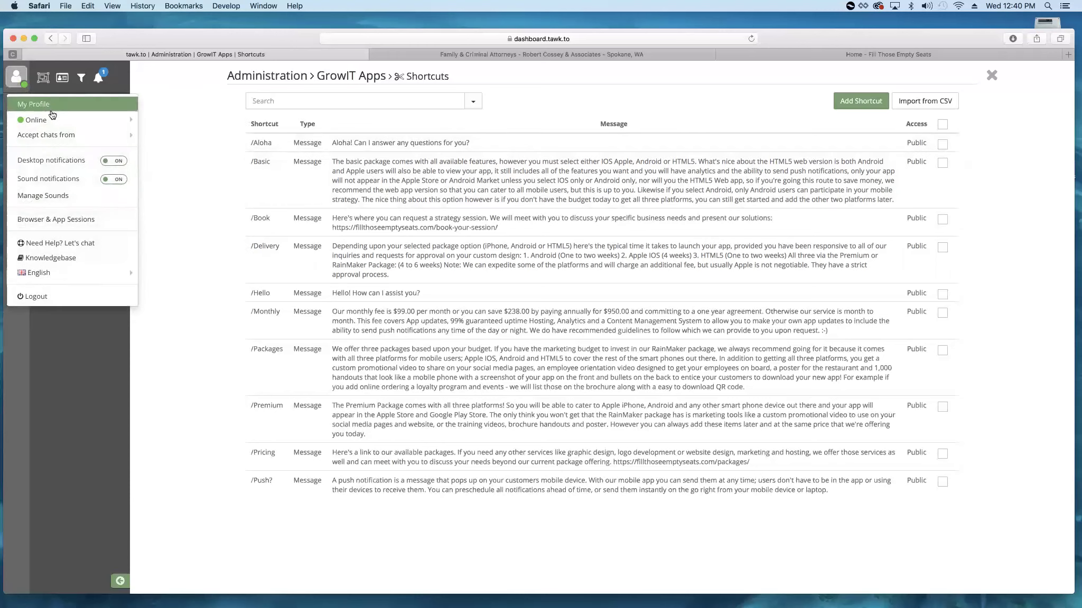
pyautogui.moveTo(70, 120)
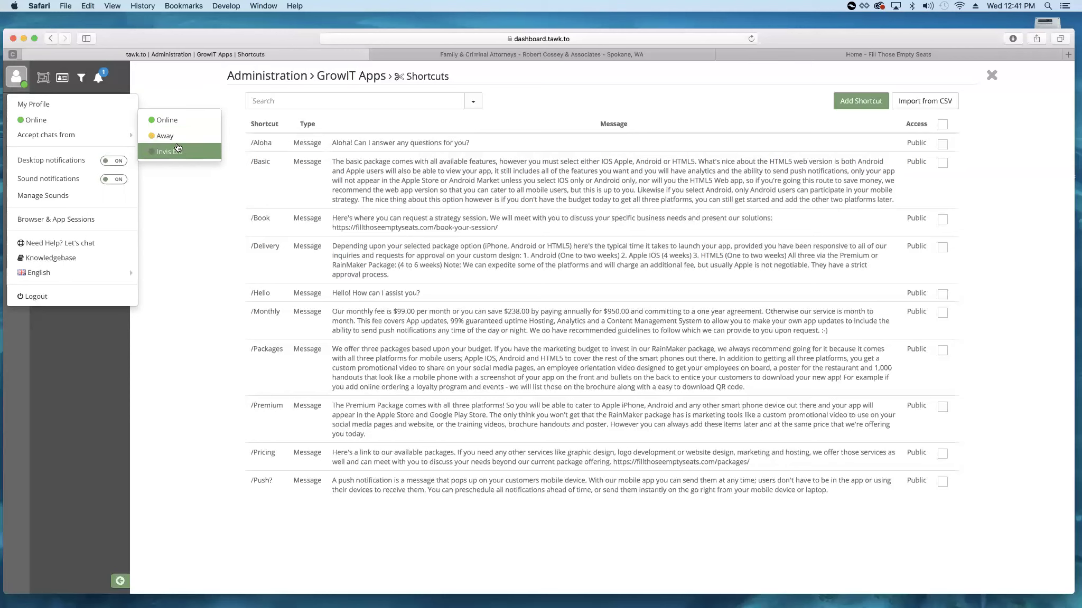
pyautogui.moveTo(55, 143)
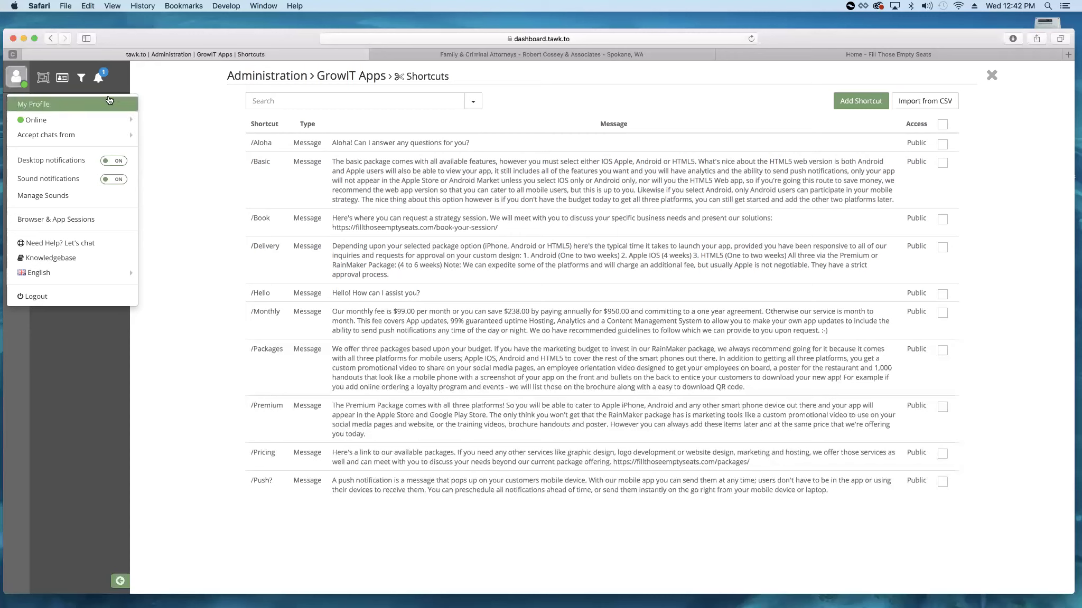
pyautogui.click(44, 299)
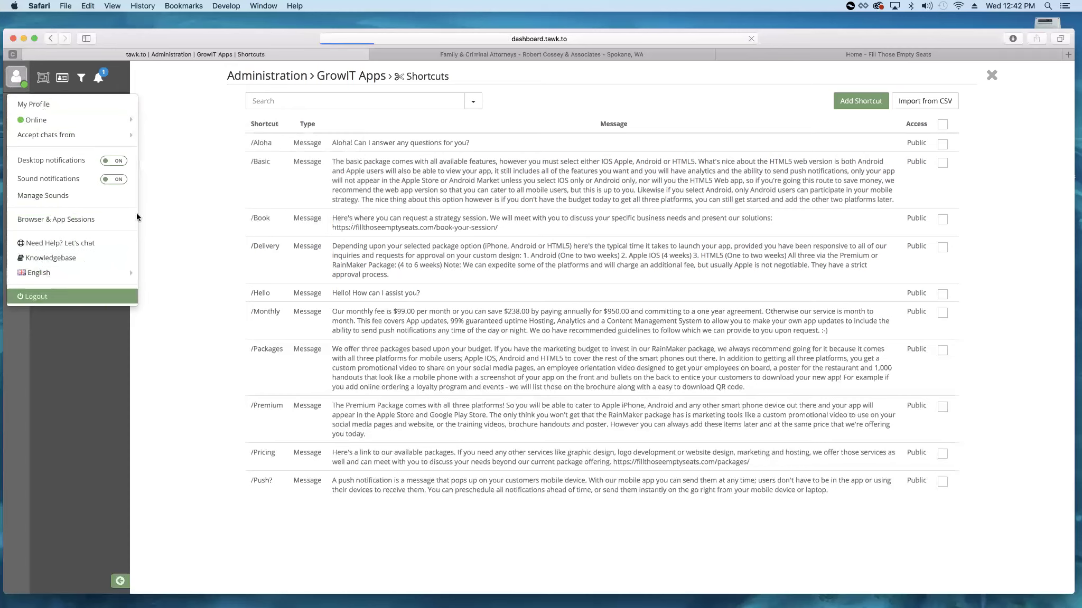
pyautogui.click(601, 55)
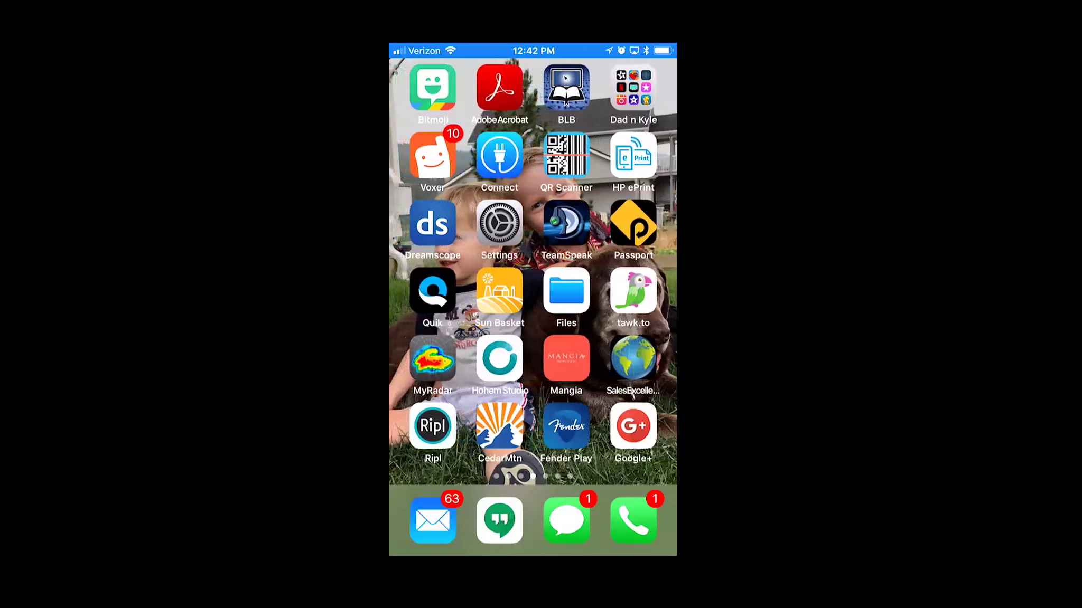
# - Switch to the tawk.to app on the phone and show the account's availability settings
pyautogui.click(633, 292)
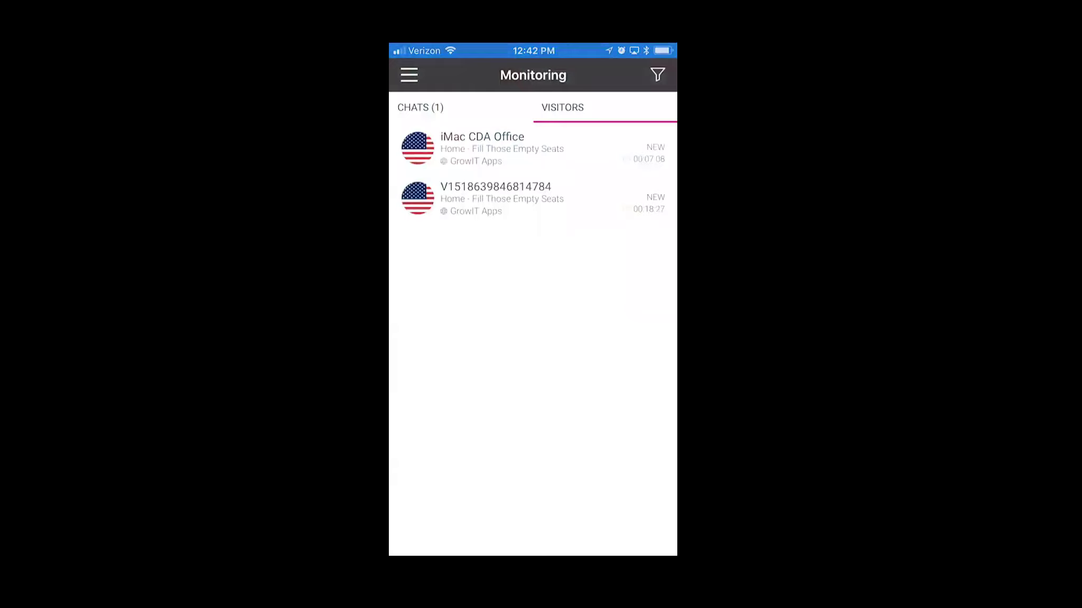
pyautogui.click(408, 74)
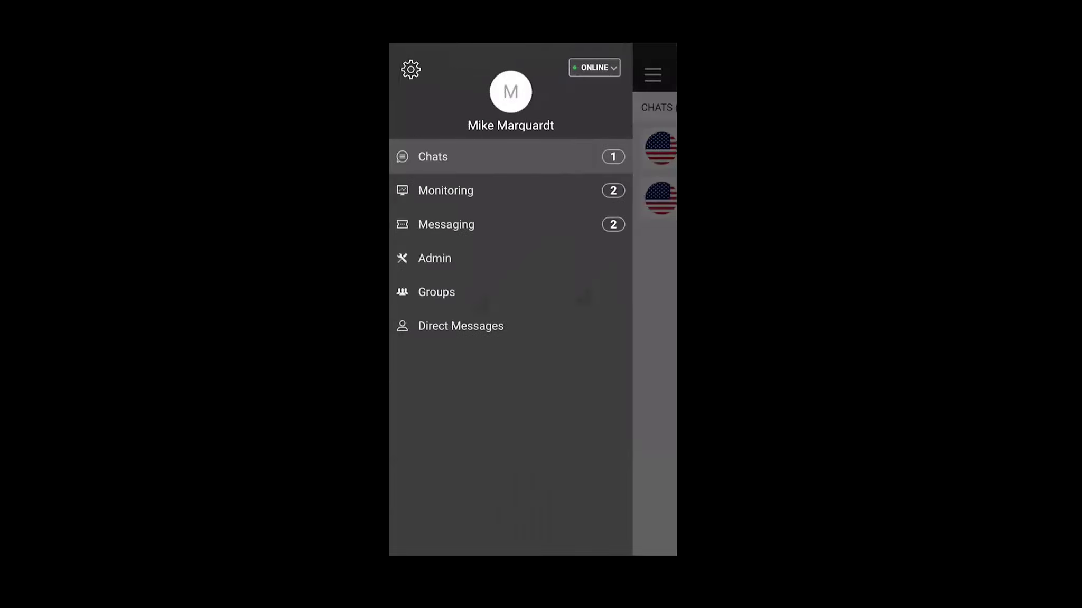
pyautogui.click(594, 67)
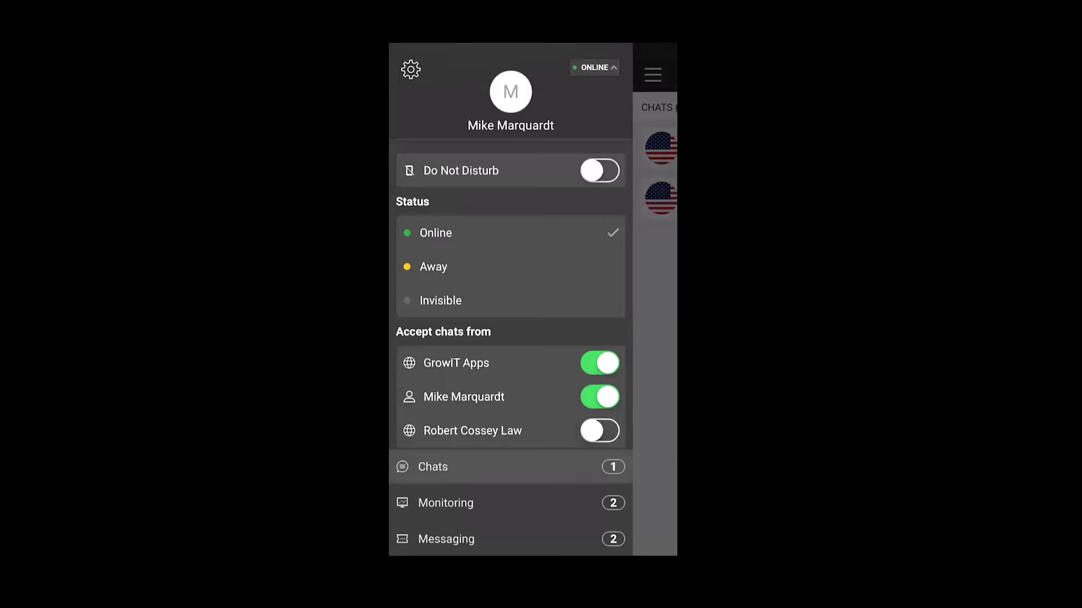
# - Turn Do Not Disturb on and off again, and collapse the availability settings
pyautogui.click(599, 170)
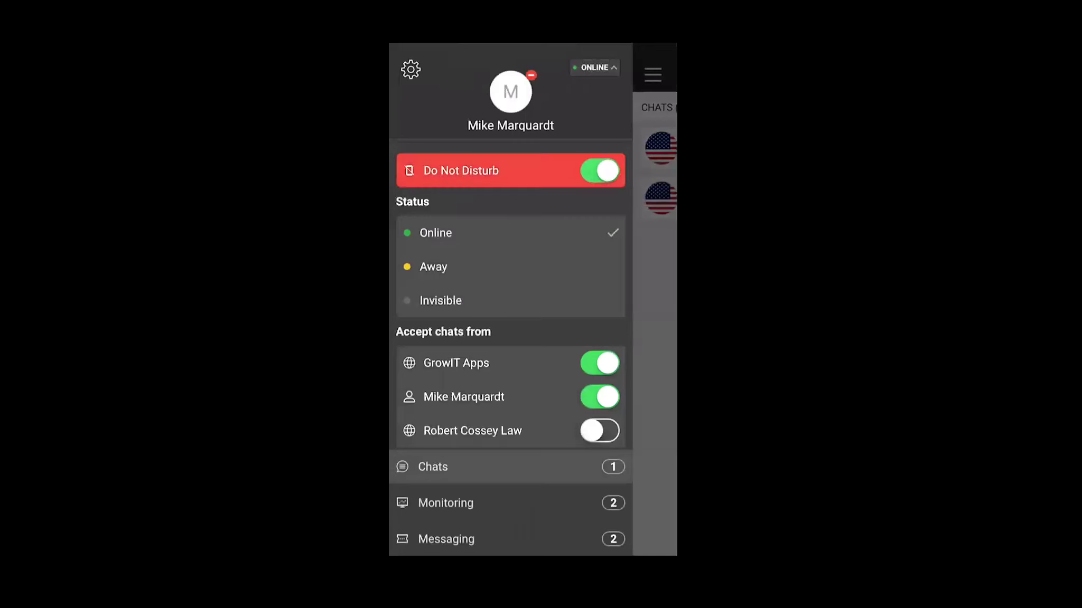
pyautogui.click(599, 171)
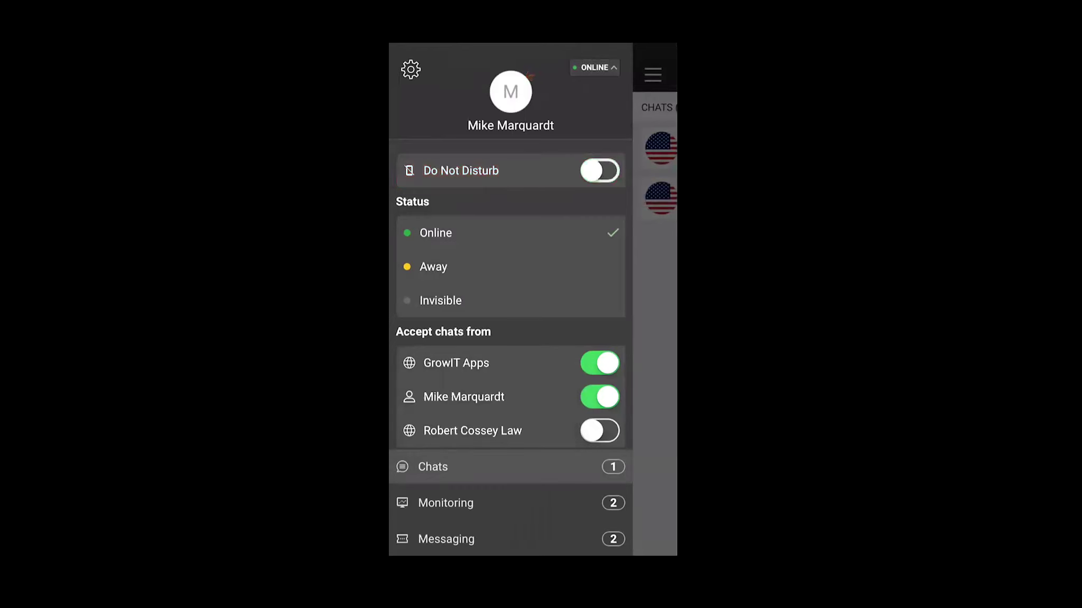
pyautogui.click(594, 67)
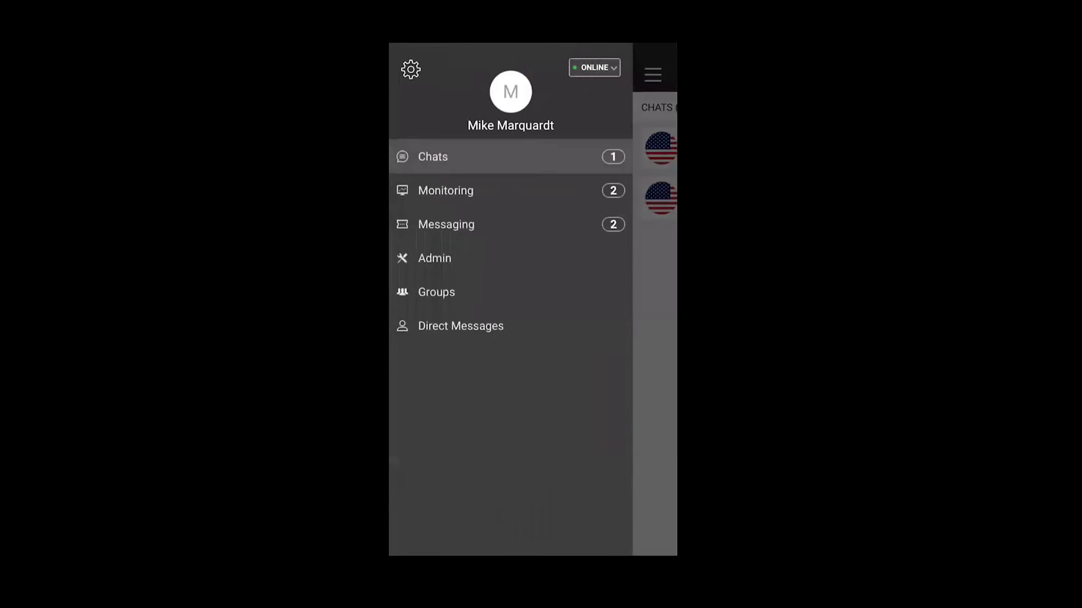
# - Reopen the availability settings and set the status to Away and back to Online
pyautogui.click(594, 67)
pyautogui.click(510, 267)
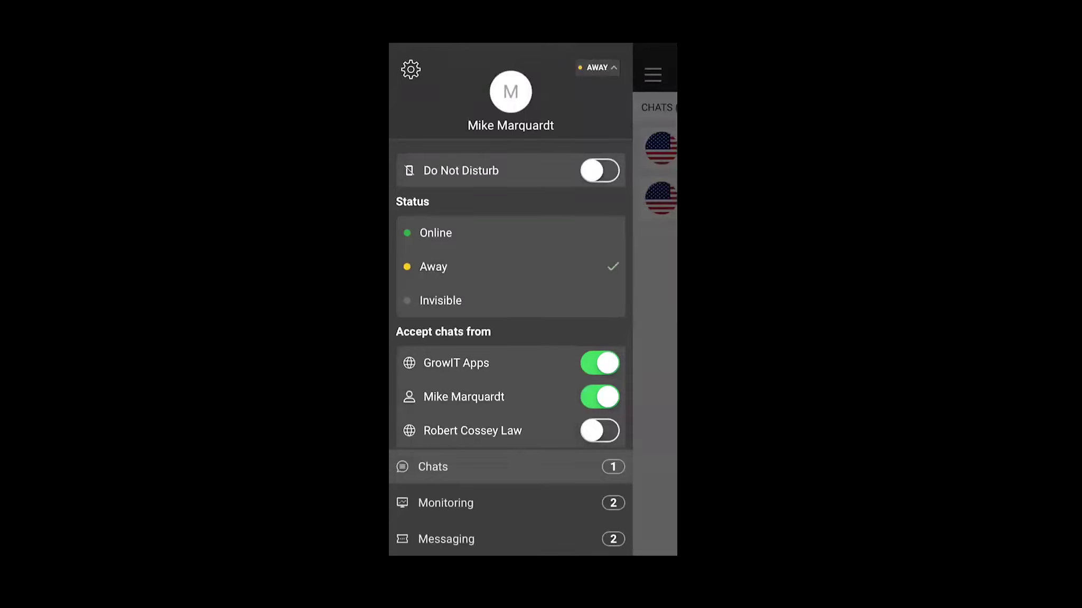
pyautogui.click(510, 233)
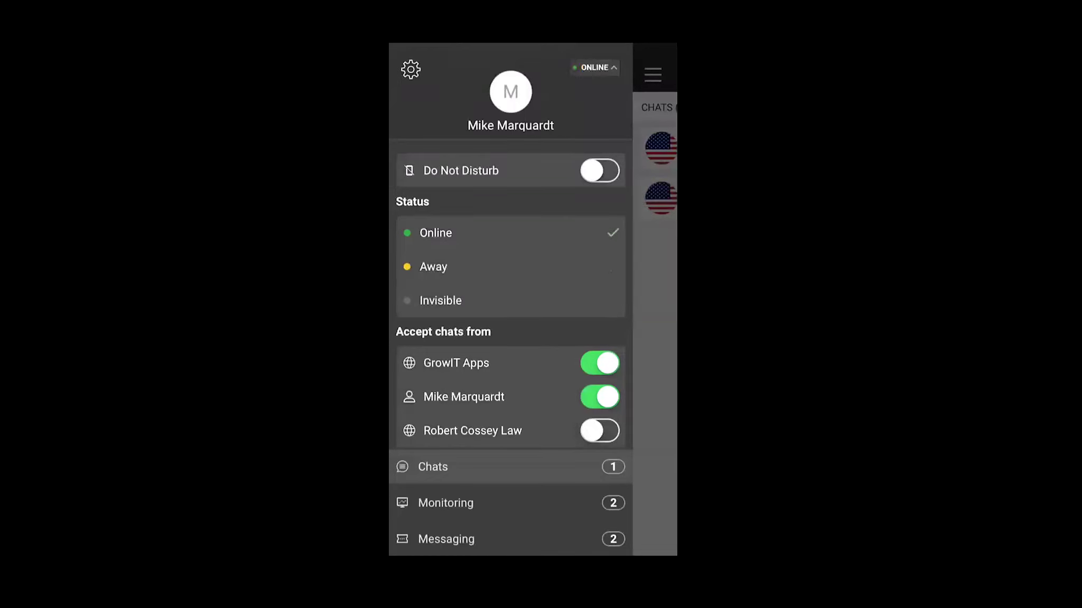